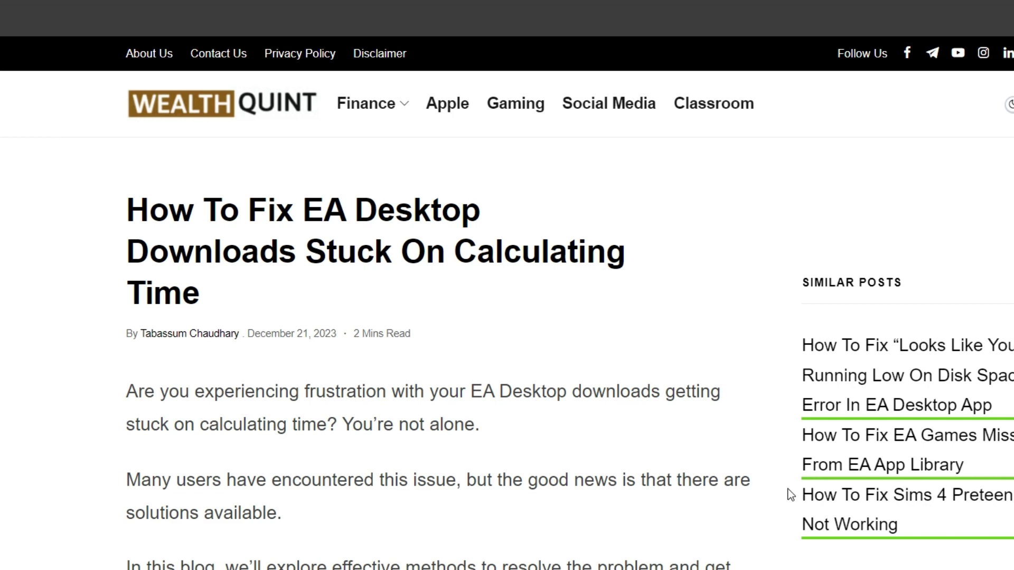
{"action": "scroll", "coordinate": [788, 489], "scroll_direction": "down", "scroll_amount": 5}
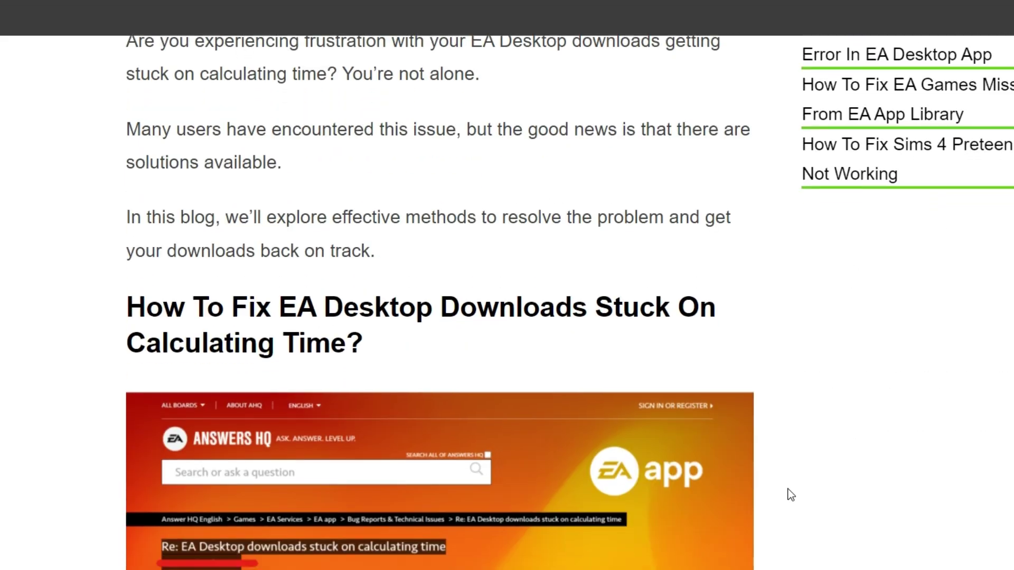
{"action": "scroll", "coordinate": [788, 488], "scroll_direction": "down", "scroll_amount": 6}
{"action": "scroll", "coordinate": [787, 489], "scroll_direction": "down", "scroll_amount": 5}
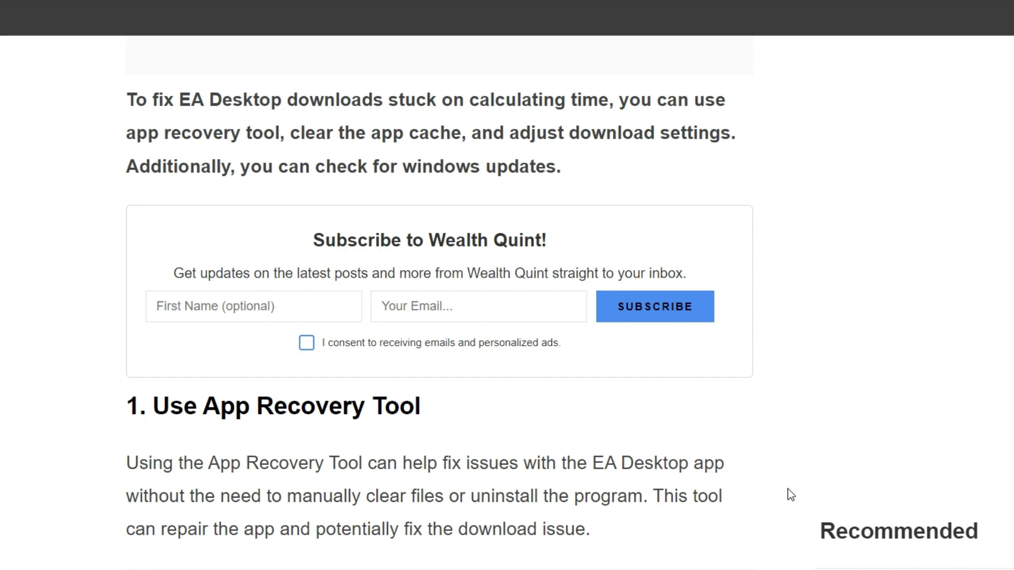
{"action": "scroll", "coordinate": [788, 488], "scroll_direction": "down", "scroll_amount": 1}
{"action": "scroll", "coordinate": [788, 489], "scroll_direction": "down", "scroll_amount": 1}
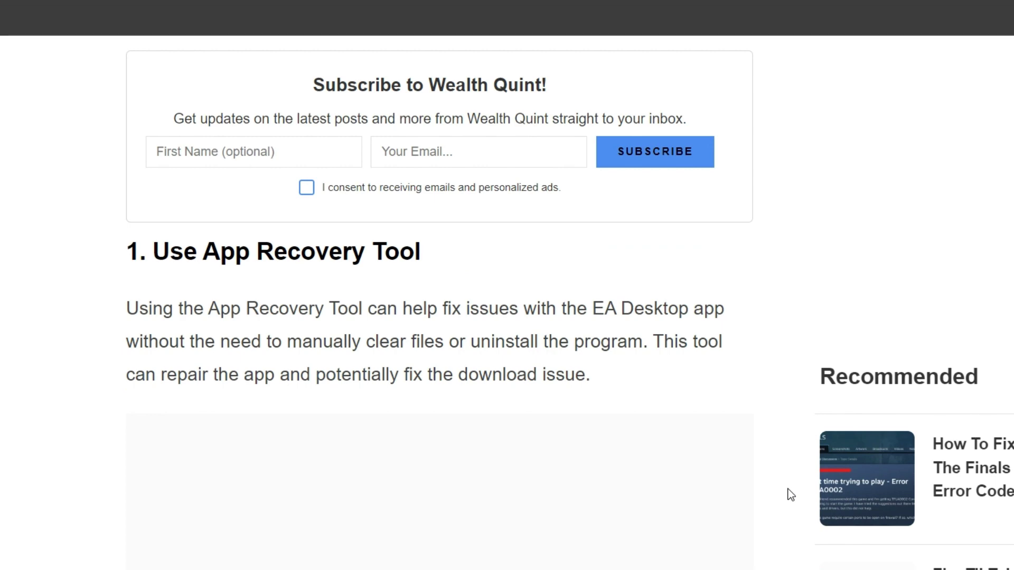
{"action": "scroll", "coordinate": [788, 495], "scroll_direction": "down", "scroll_amount": 7}
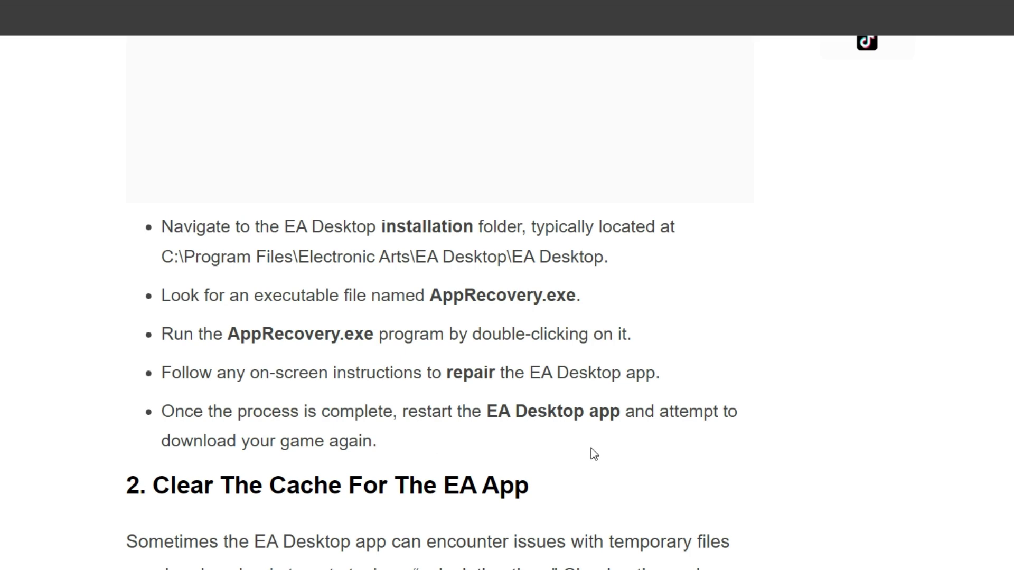
{"action": "scroll", "coordinate": [591, 448], "scroll_direction": "down", "scroll_amount": 5}
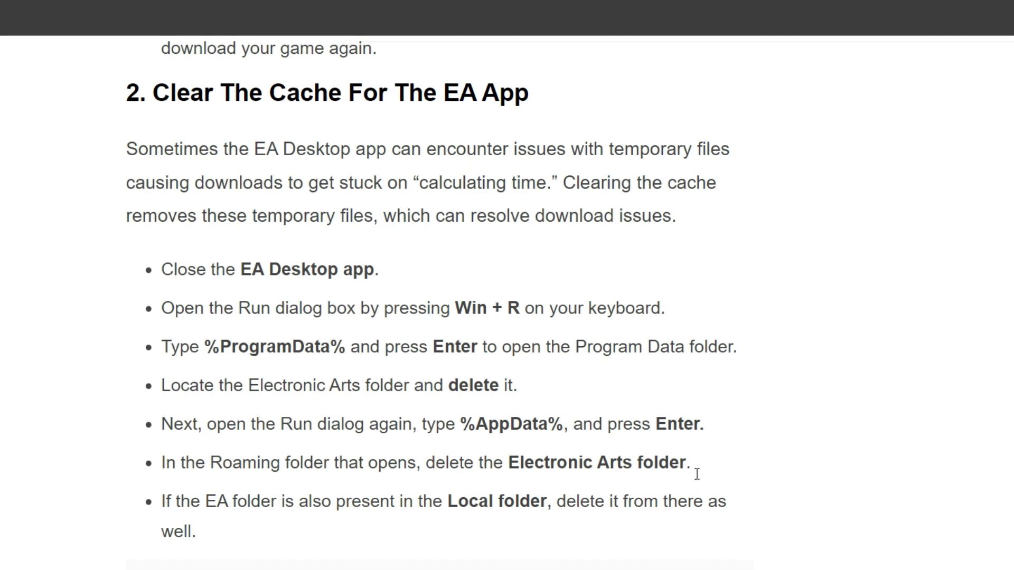
{"action": "scroll", "coordinate": [820, 474], "scroll_direction": "down", "scroll_amount": 5}
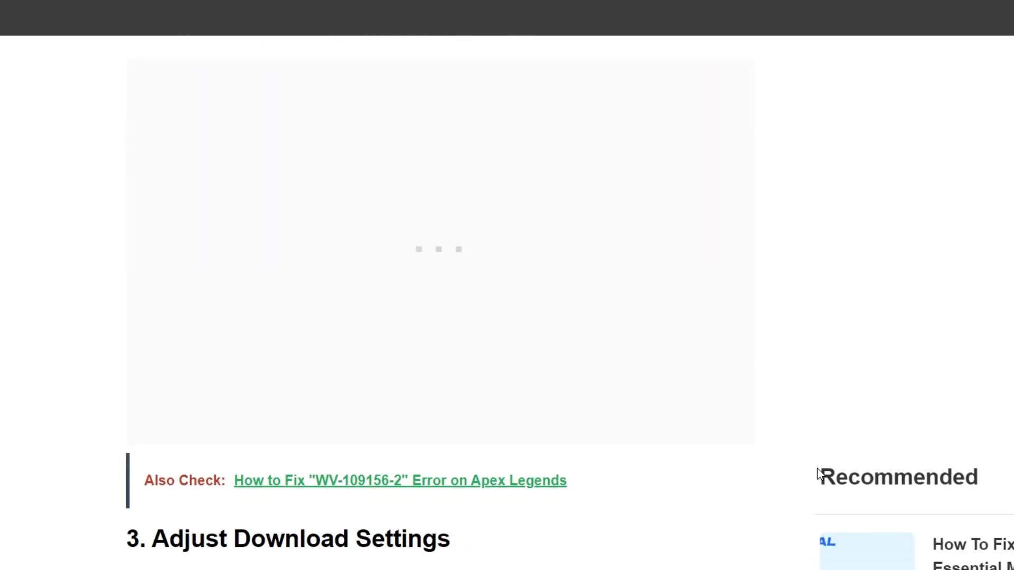
{"action": "scroll", "coordinate": [820, 474], "scroll_direction": "down", "scroll_amount": 5}
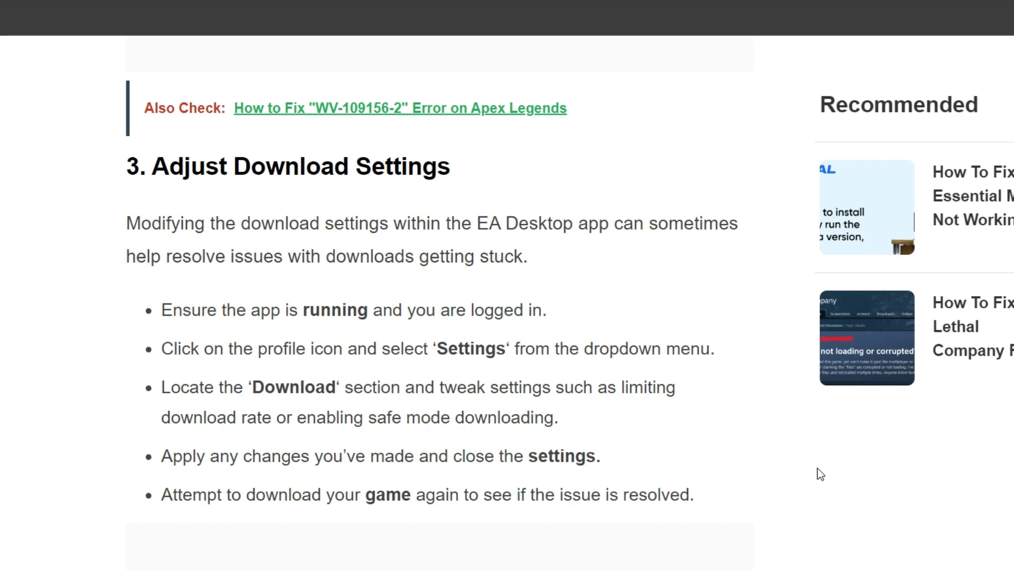
{"action": "scroll", "coordinate": [819, 474], "scroll_direction": "down", "scroll_amount": 1}
{"action": "scroll", "coordinate": [820, 474], "scroll_direction": "down", "scroll_amount": 3}
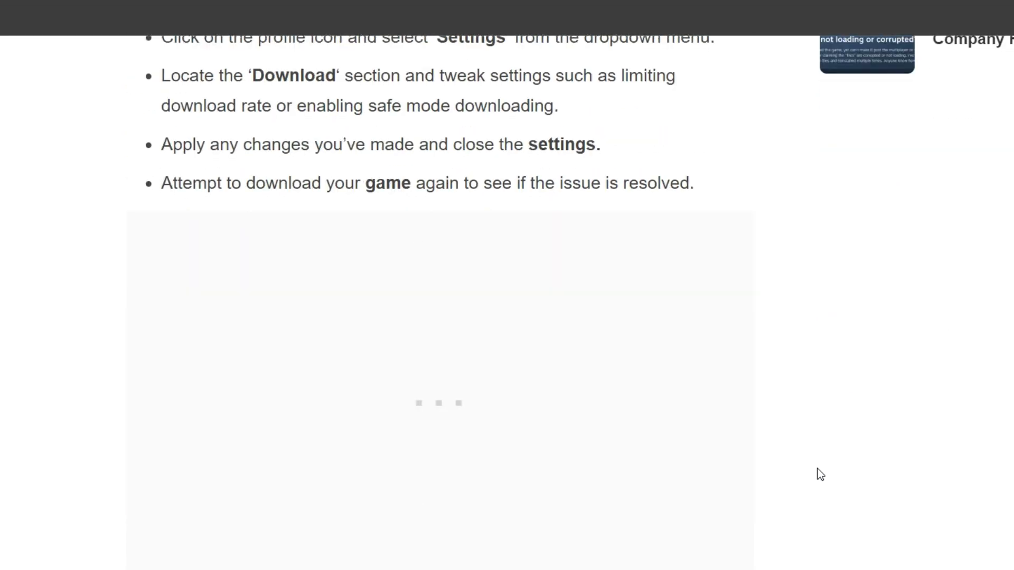
{"action": "scroll", "coordinate": [820, 474], "scroll_direction": "down", "scroll_amount": 5}
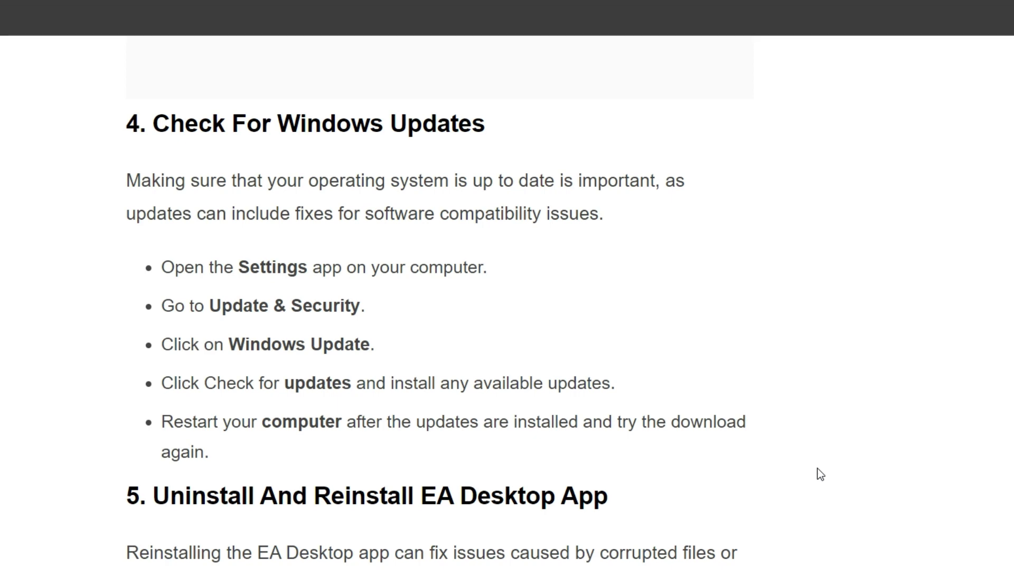
{"action": "scroll", "coordinate": [819, 474], "scroll_direction": "down", "scroll_amount": 1}
{"action": "scroll", "coordinate": [820, 474], "scroll_direction": "down", "scroll_amount": 3}
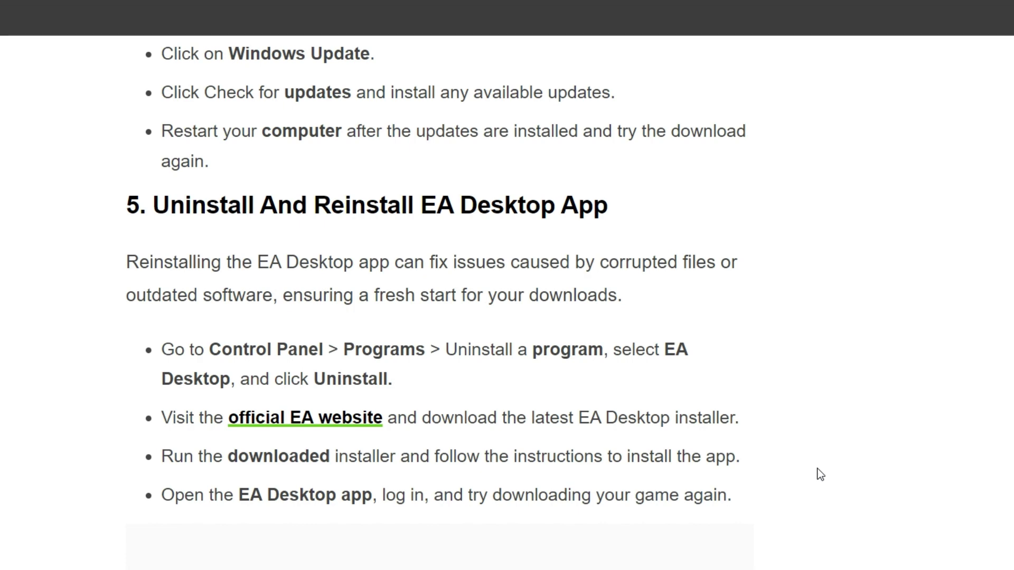
{"action": "scroll", "coordinate": [820, 447], "scroll_direction": "down", "scroll_amount": 3}
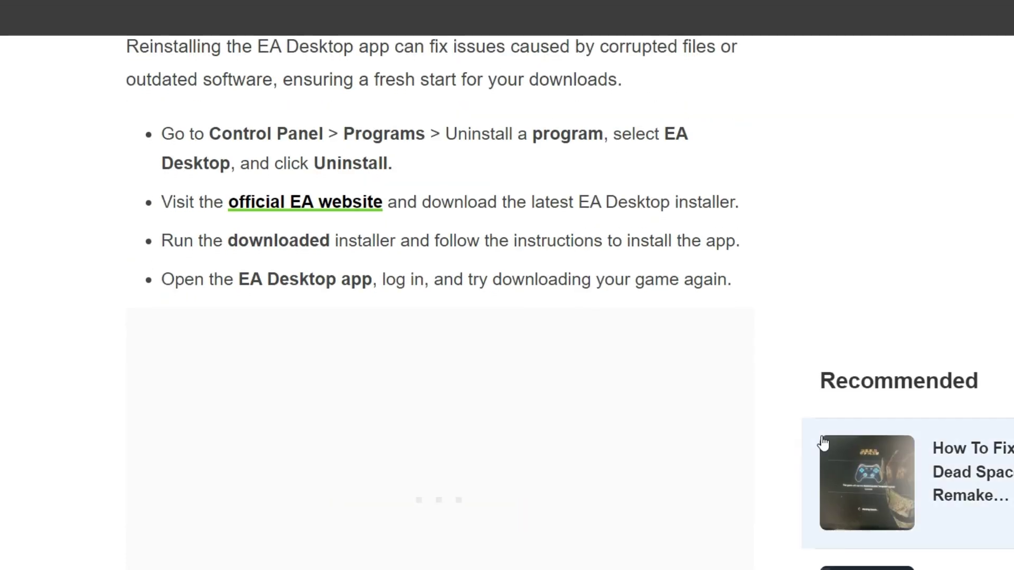
{"action": "scroll", "coordinate": [823, 442], "scroll_direction": "down", "scroll_amount": 4}
{"action": "scroll", "coordinate": [822, 443], "scroll_direction": "down", "scroll_amount": 3}
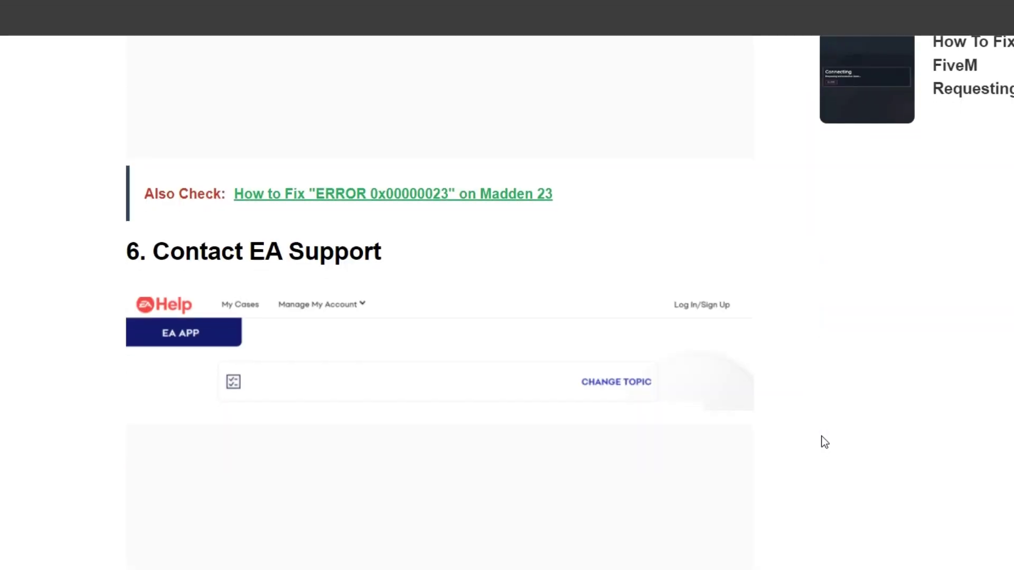
{"action": "scroll", "coordinate": [824, 442], "scroll_direction": "down", "scroll_amount": 5}
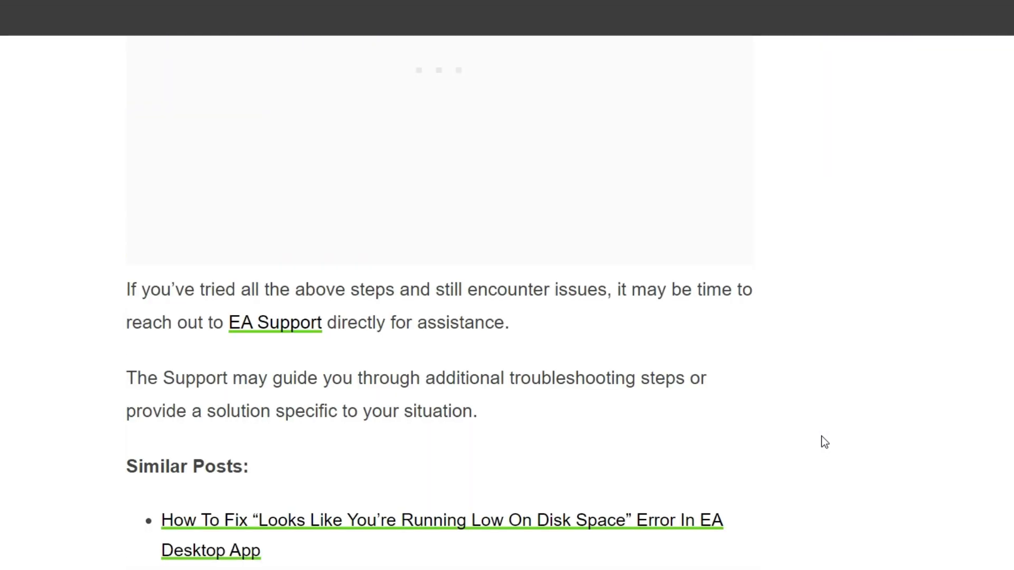